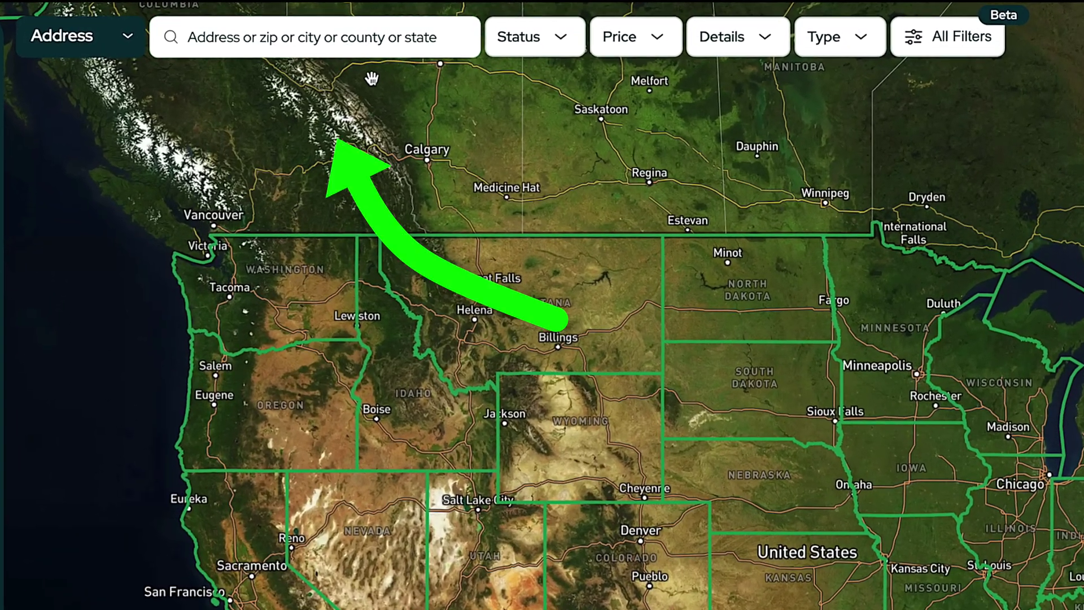
Step: Zoom the map from the whole US toward Cedar Rapids and Iowa City
{"action": "left_click", "coordinate": [146, 34]}
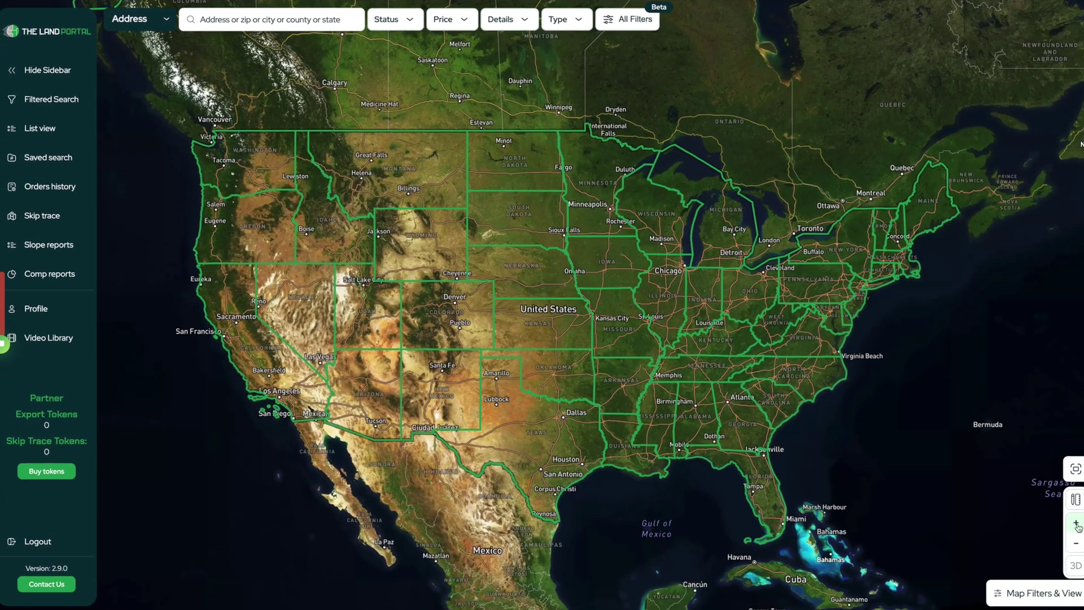
{"action": "left_click", "coordinate": [1075, 524]}
{"action": "left_click", "coordinate": [1075, 524]}
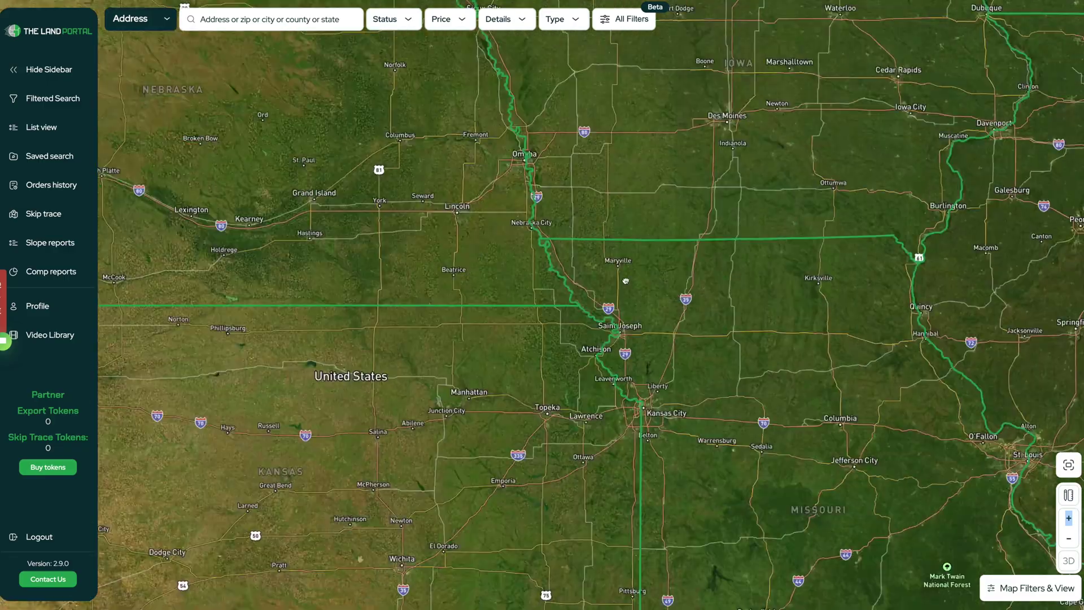
{"action": "left_click_drag", "start_coordinate": [625, 281], "coordinate": [169, 508]}
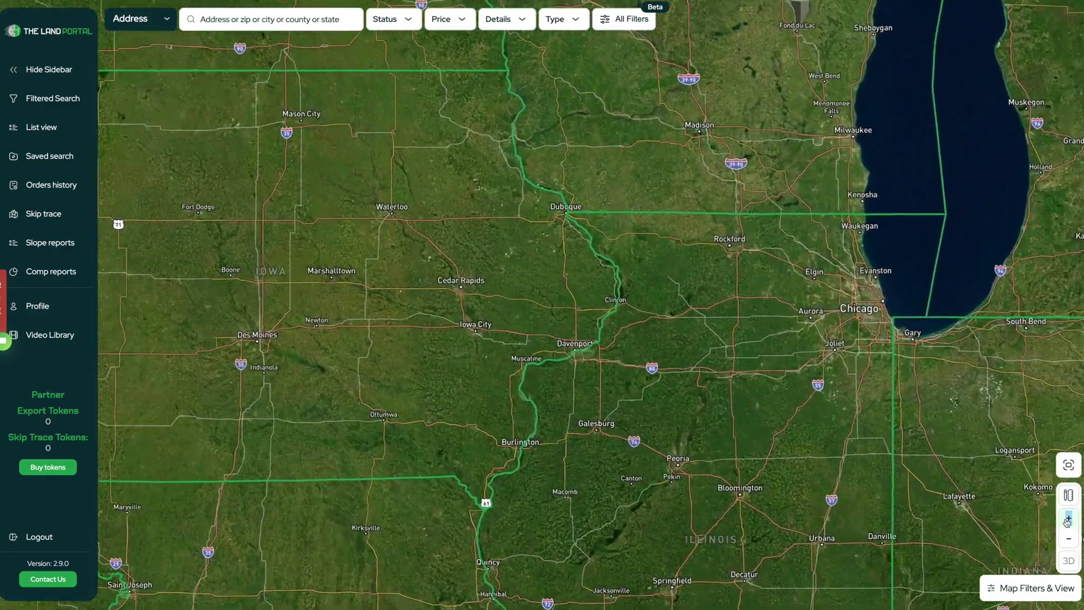
{"action": "left_click", "coordinate": [1067, 518]}
{"action": "left_click", "coordinate": [1067, 518]}
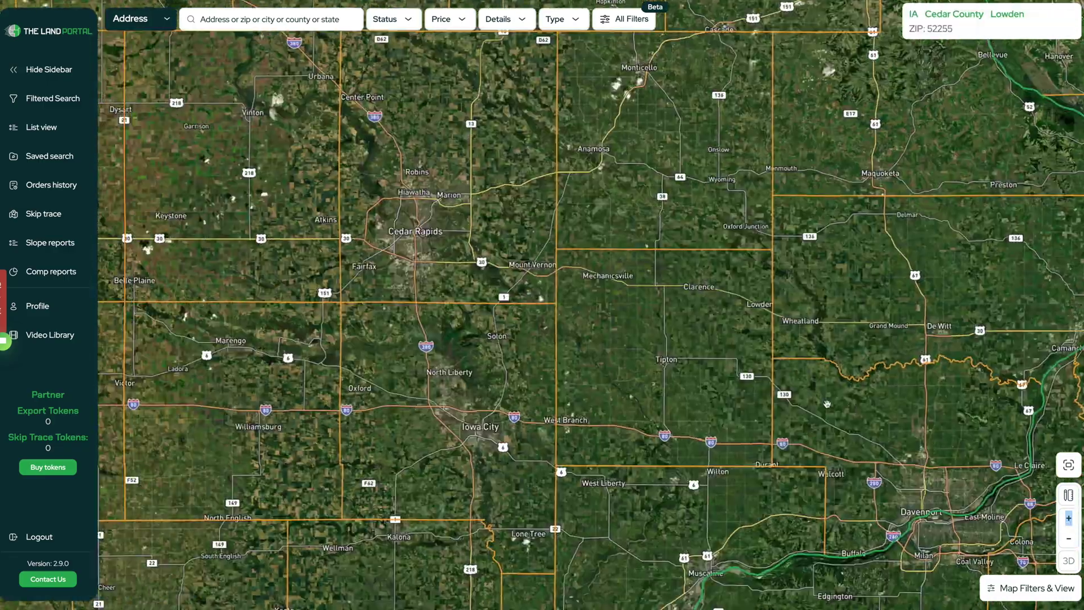
Step: Zoom in south of Cedar Rapids near Walford Rd until Earhart Ln SW parcel outlines show
{"action": "left_click_drag", "start_coordinate": [827, 404], "coordinate": [959, 403]}
{"action": "left_click", "coordinate": [1067, 518]}
{"action": "left_click", "coordinate": [1067, 518]}
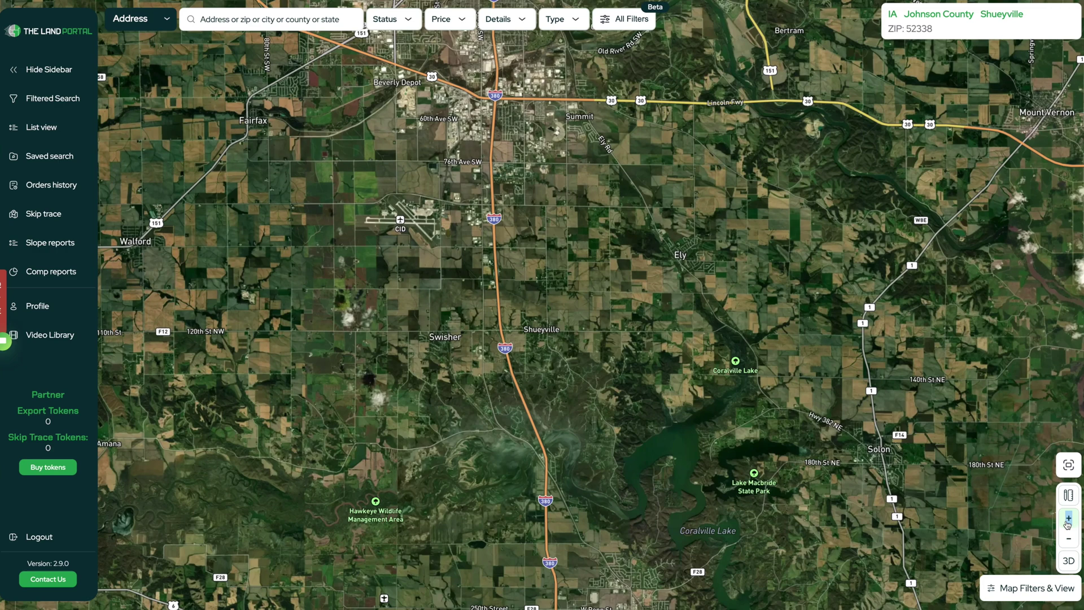
{"action": "left_click", "coordinate": [1067, 519]}
{"action": "left_click", "coordinate": [1067, 518]}
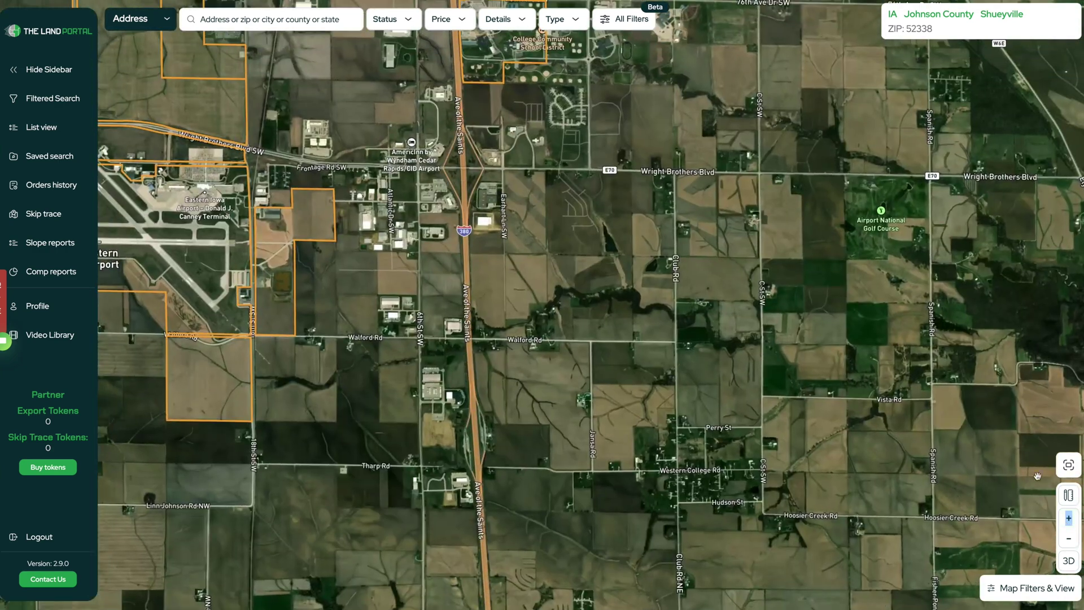
{"action": "left_click", "coordinate": [1068, 518]}
{"action": "left_click", "coordinate": [1068, 518]}
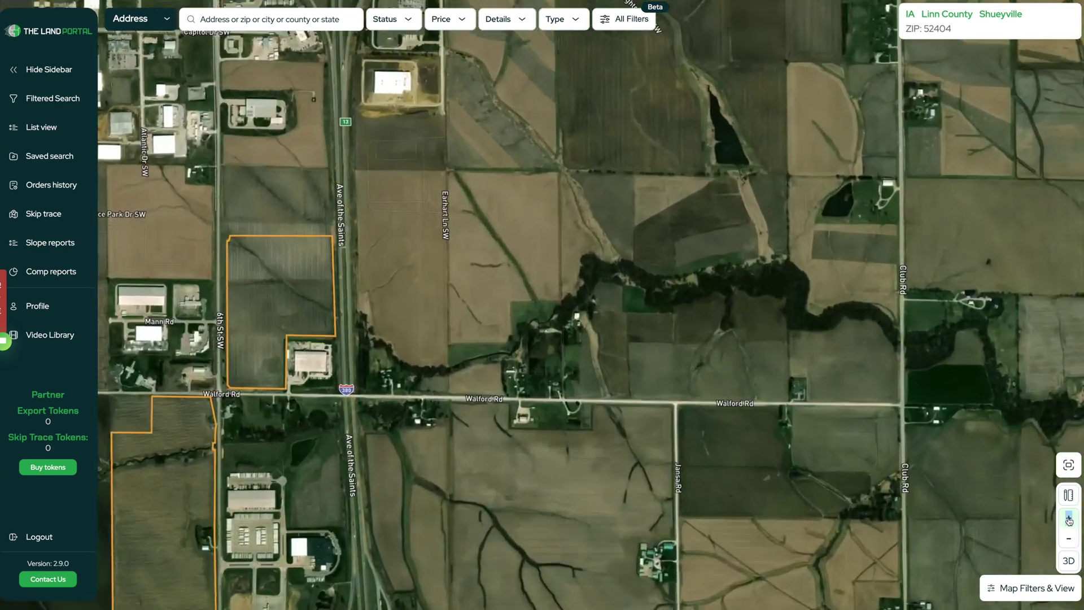
{"action": "left_click_drag", "start_coordinate": [748, 212], "coordinate": [806, 356]}
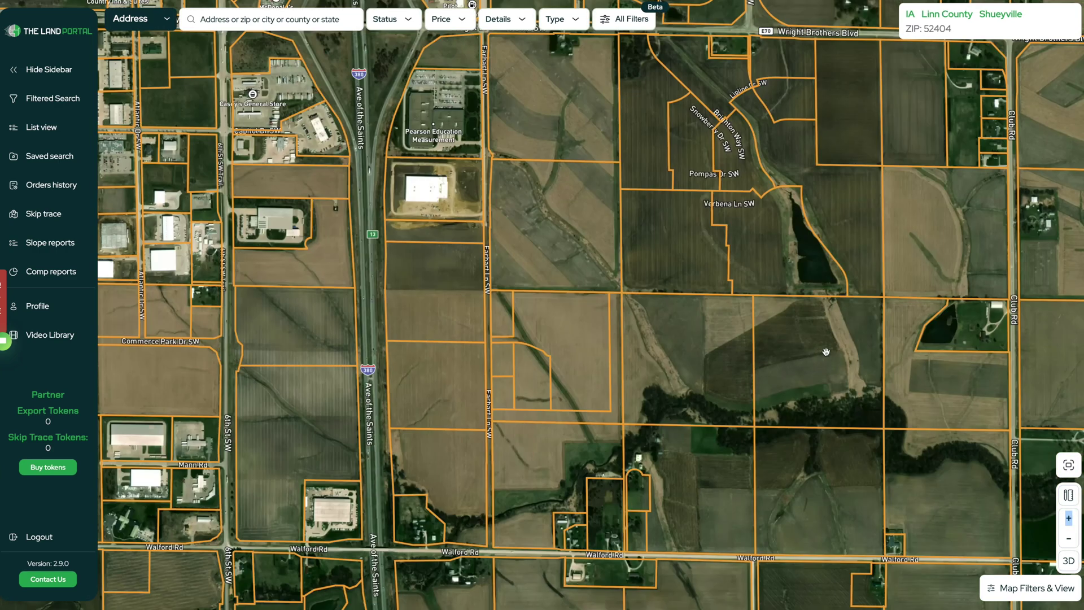
{"action": "left_click_drag", "start_coordinate": [790, 314], "coordinate": [912, 345]}
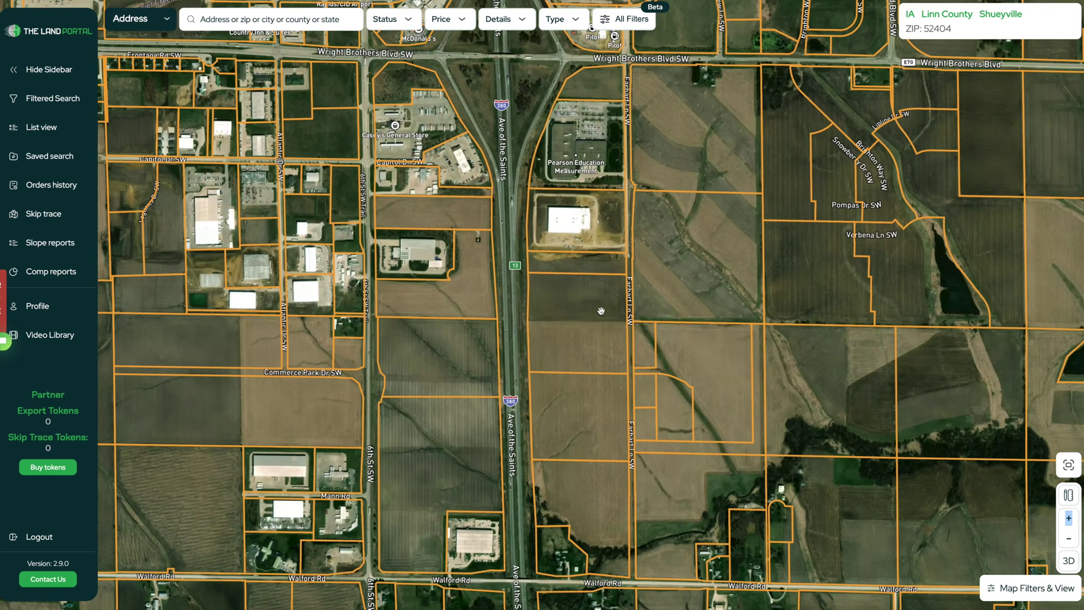
{"action": "left_click", "coordinate": [1067, 519]}
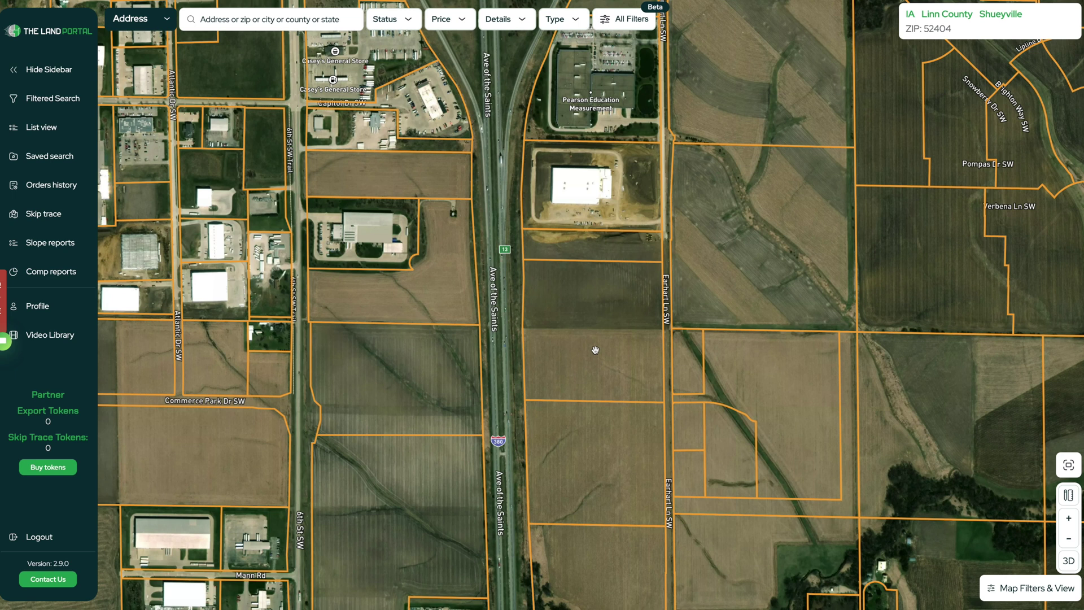
Step: Review the 23-acre state-owned heavy-industrial parcel at 9620 Earhart Ln SW, then close its details
{"action": "left_click", "coordinate": [594, 350]}
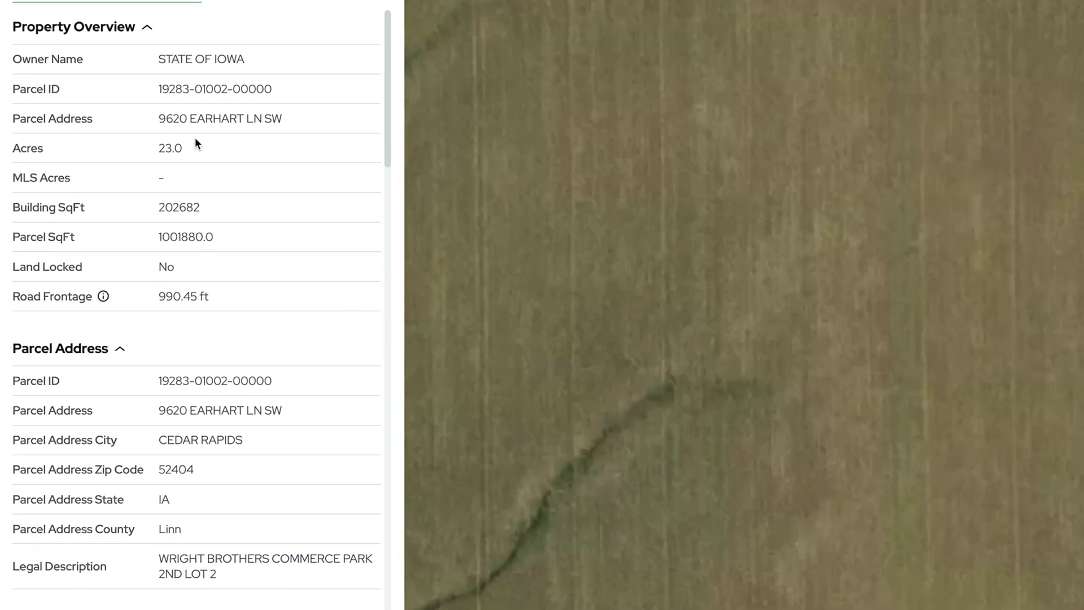
{"action": "scroll", "coordinate": [198, 152], "scroll_direction": "down", "scroll_amount": 7}
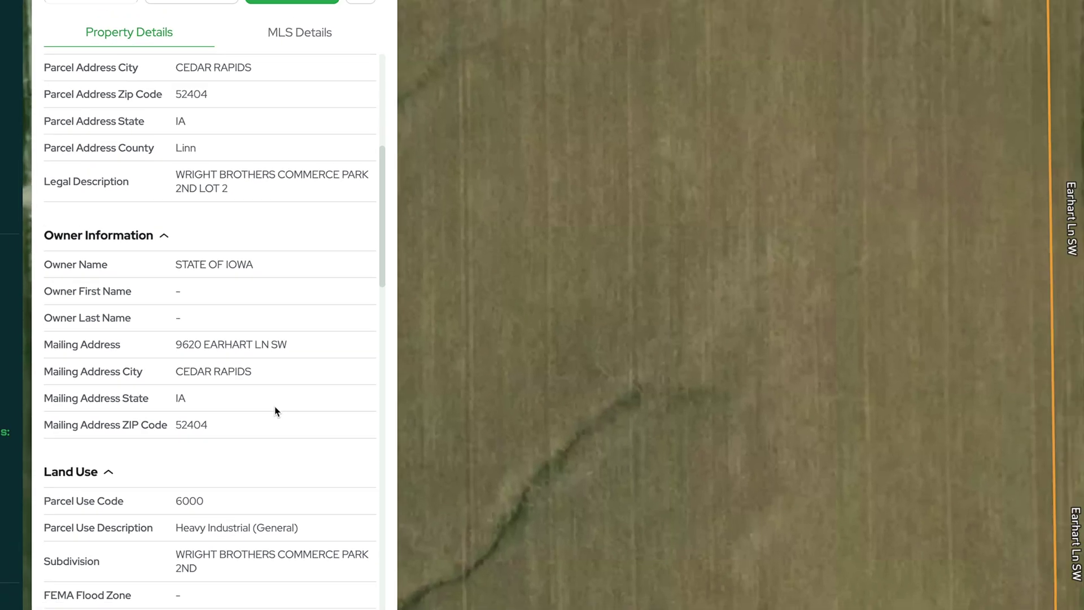
{"action": "scroll", "coordinate": [277, 411], "scroll_direction": "down", "scroll_amount": 6}
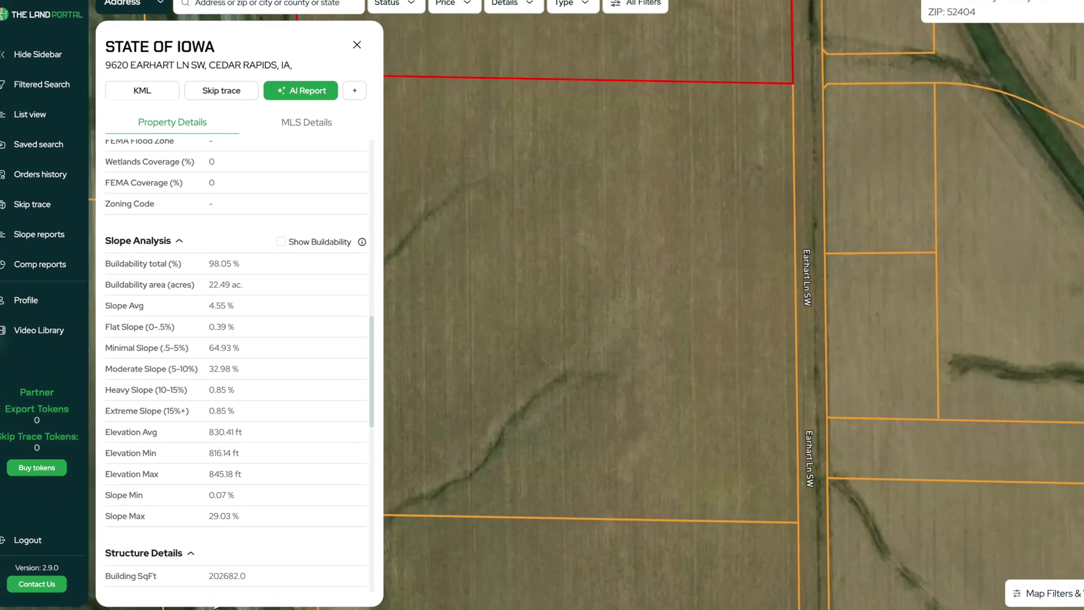
{"action": "left_click", "coordinate": [1071, 540]}
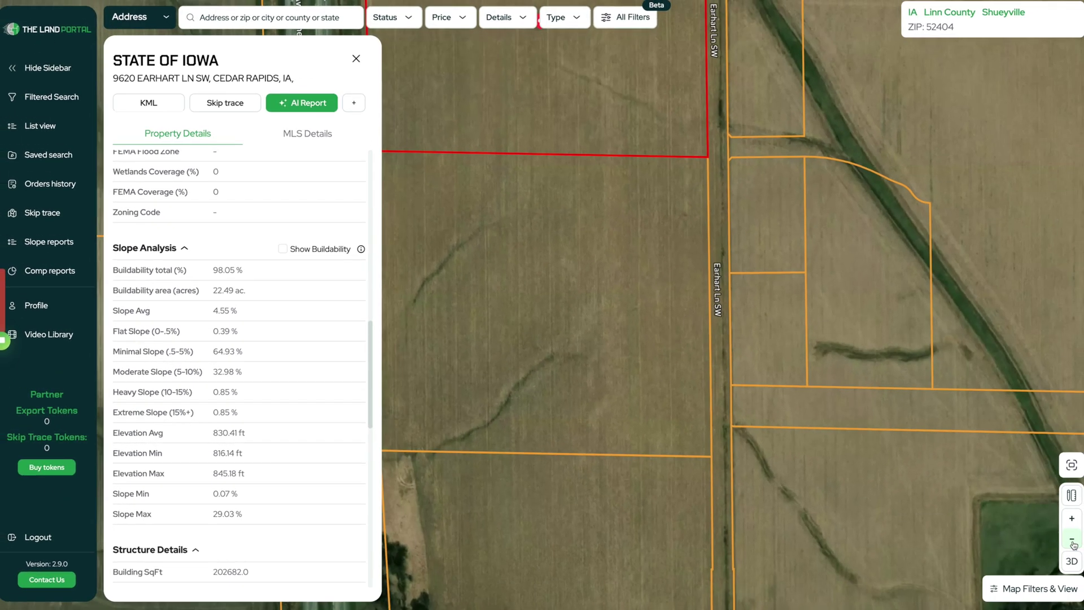
{"action": "left_click", "coordinate": [537, 102]}
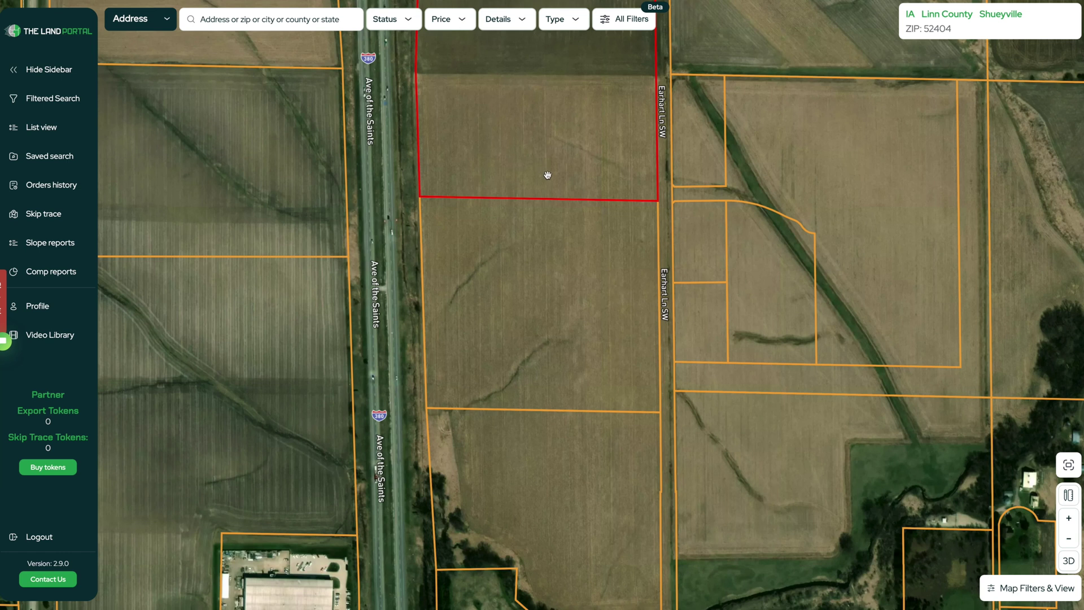
Step: Open the 39.8-acre field east of Earhart Ln SW and review its owner and land use
{"action": "left_click_drag", "start_coordinate": [566, 155], "coordinate": [622, 358]}
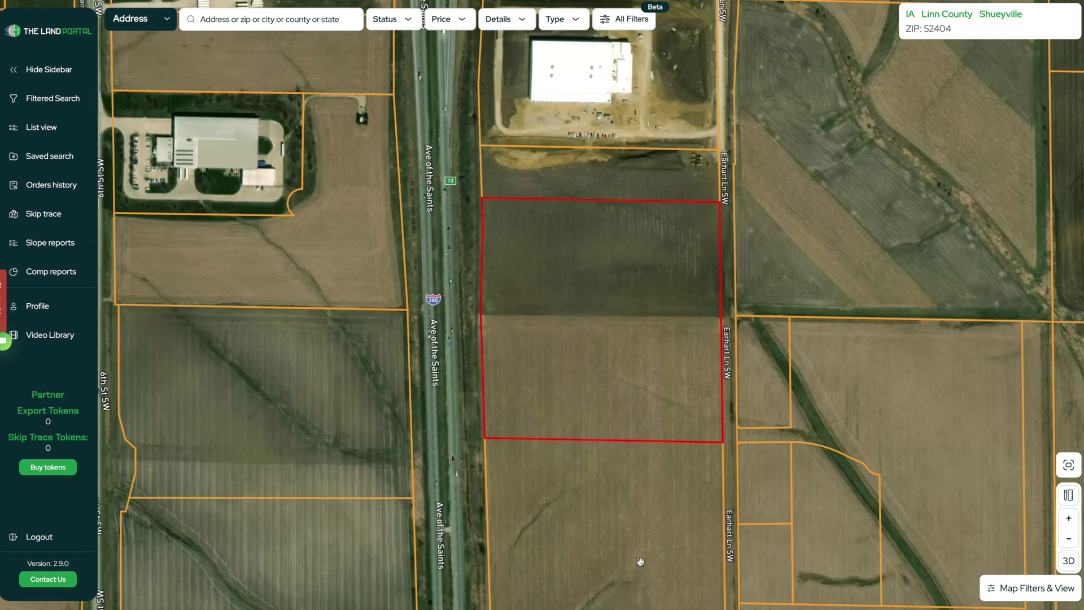
{"action": "scroll", "coordinate": [684, 292], "scroll_direction": "up", "scroll_amount": 3}
{"action": "left_click_drag", "start_coordinate": [988, 252], "coordinate": [751, 442]}
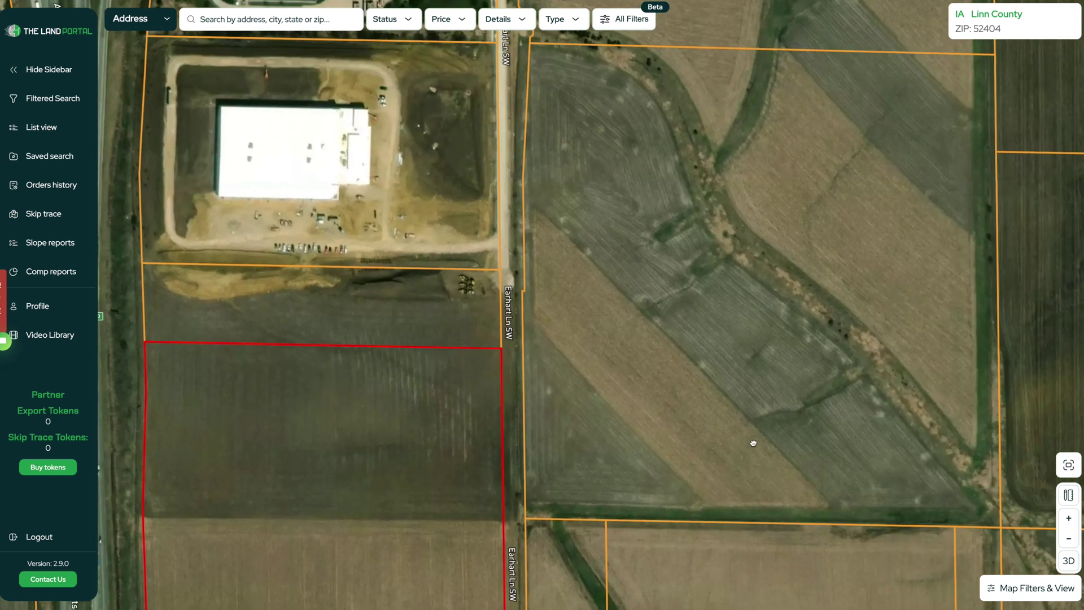
{"action": "left_click", "coordinate": [778, 284]}
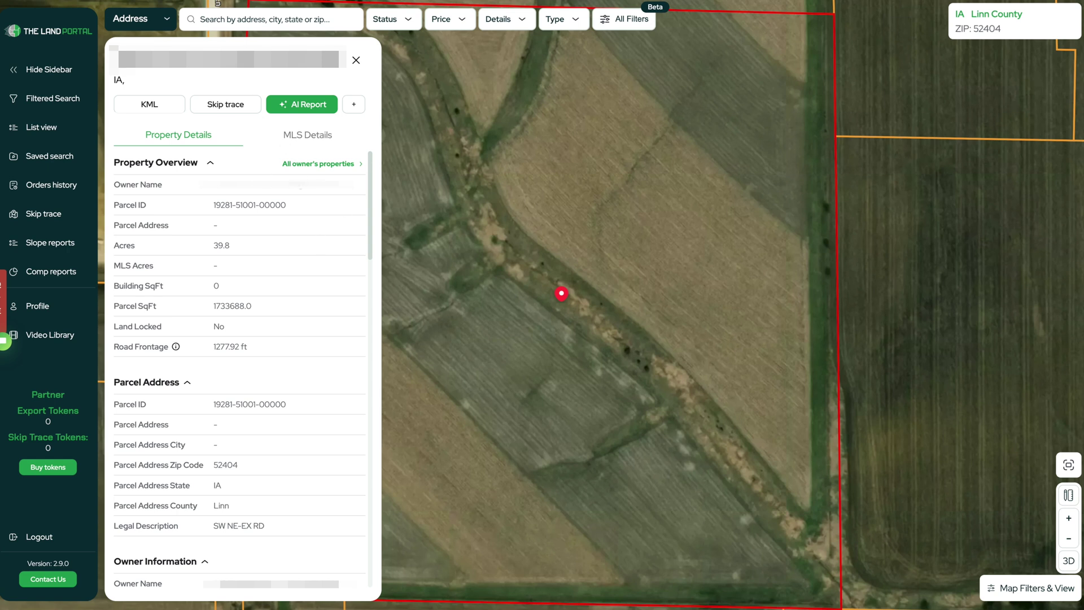
{"action": "scroll", "coordinate": [320, 356], "scroll_direction": "down", "scroll_amount": 5}
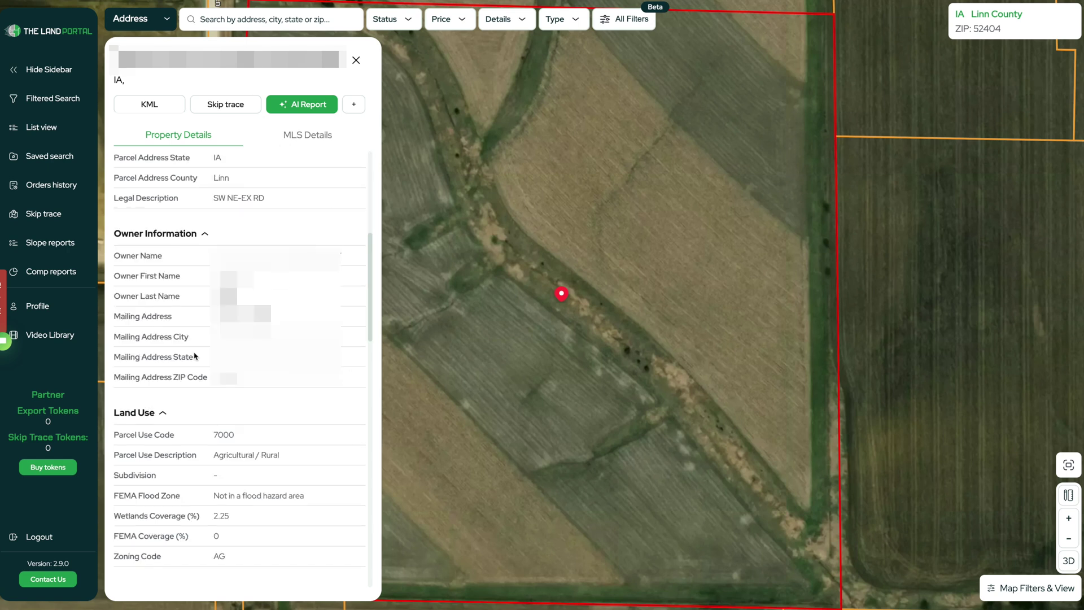
Step: Close the parcel details and zoom out one level around the outlined parcel
{"action": "left_click", "coordinate": [356, 60]}
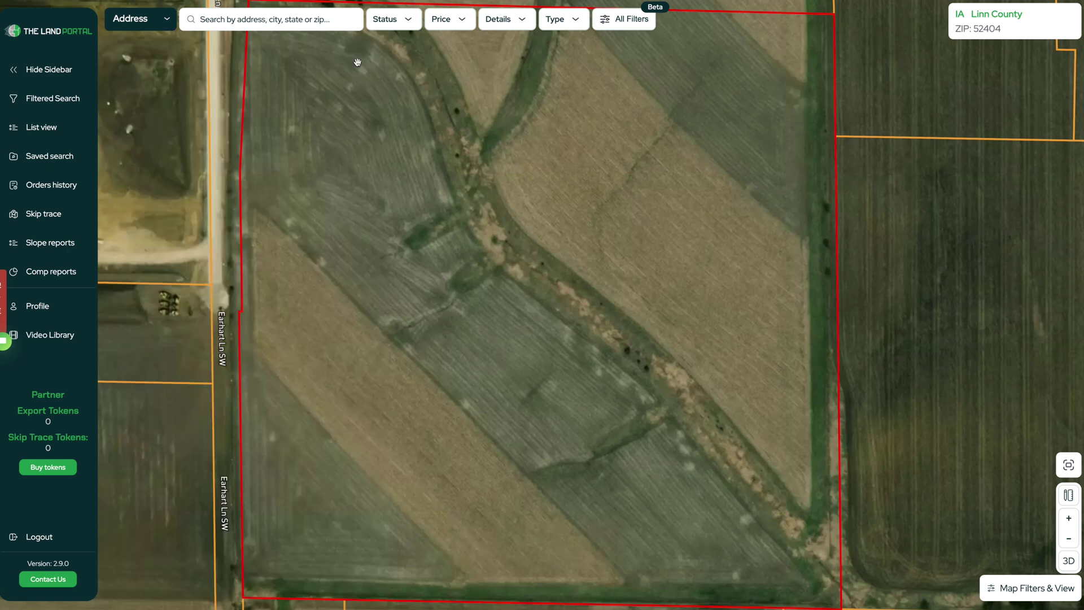
{"action": "left_click", "coordinate": [1068, 538]}
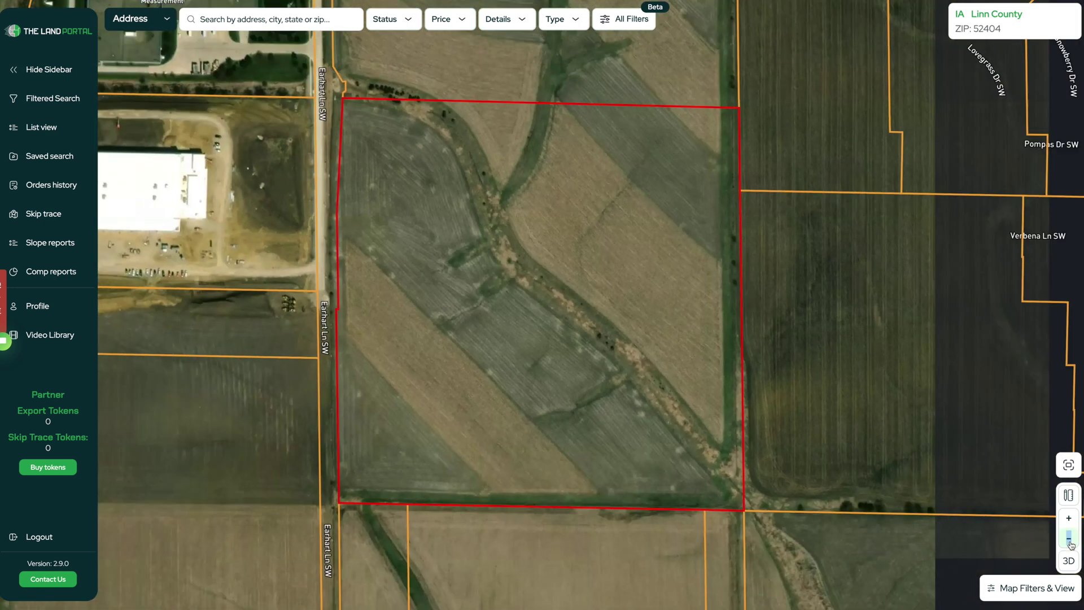
{"action": "left_click_drag", "start_coordinate": [557, 346], "coordinate": [715, 275]}
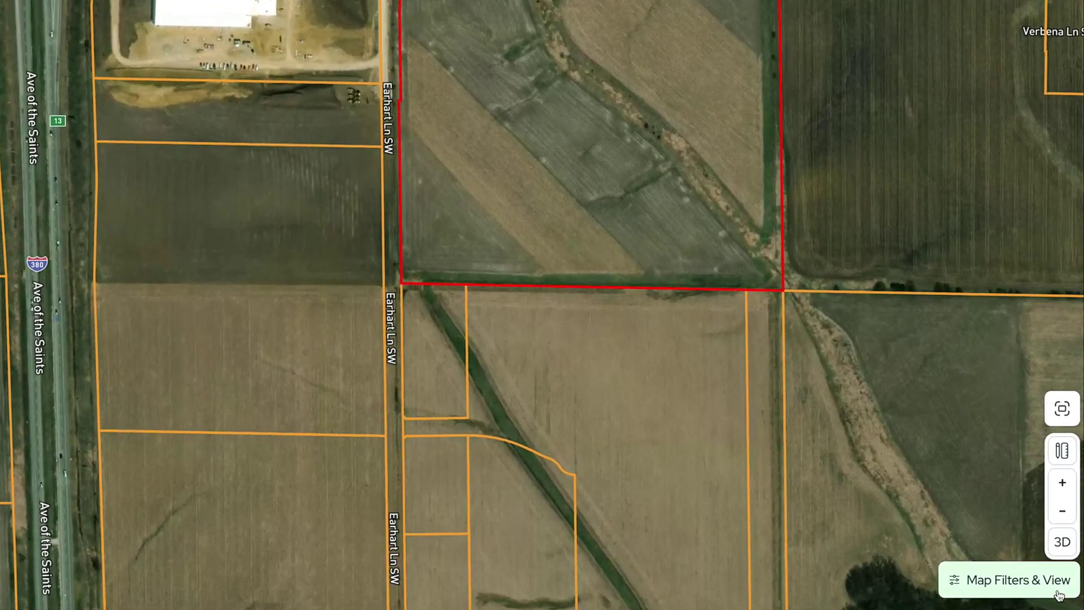
Step: Turn on Owner Names parcel labels and pan toward the parcels near Walford Rd
{"action": "left_click", "coordinate": [1023, 586]}
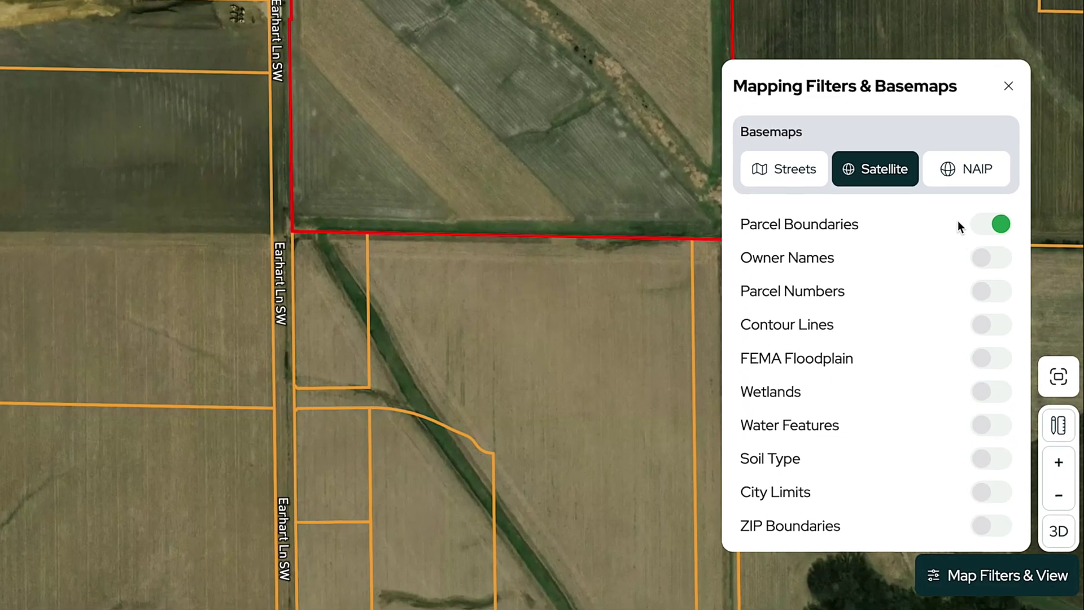
{"action": "left_click", "coordinate": [990, 257]}
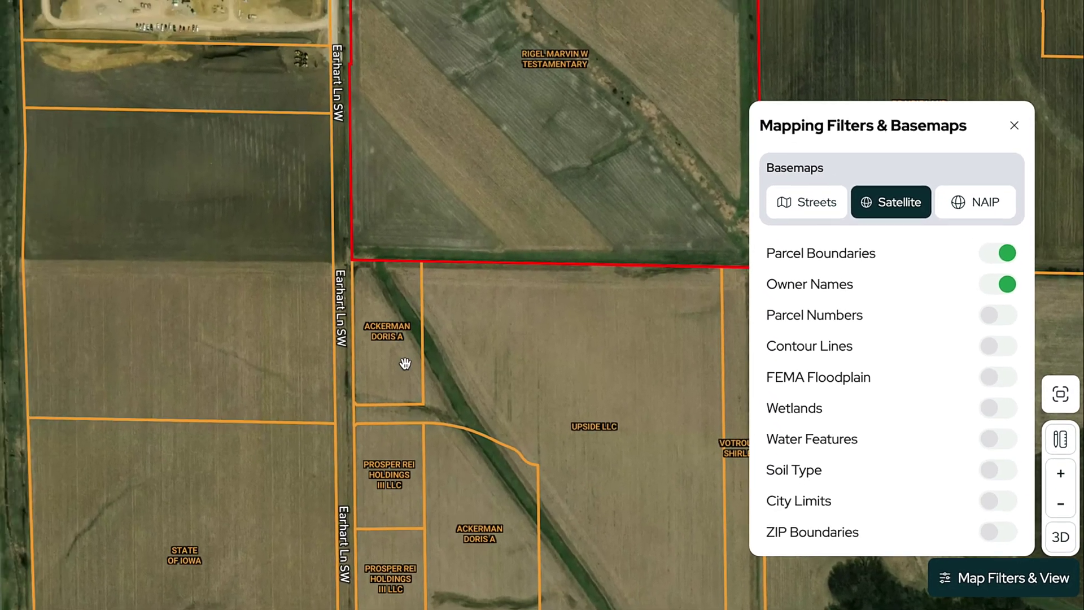
{"action": "left_click_drag", "start_coordinate": [405, 363], "coordinate": [610, 314]}
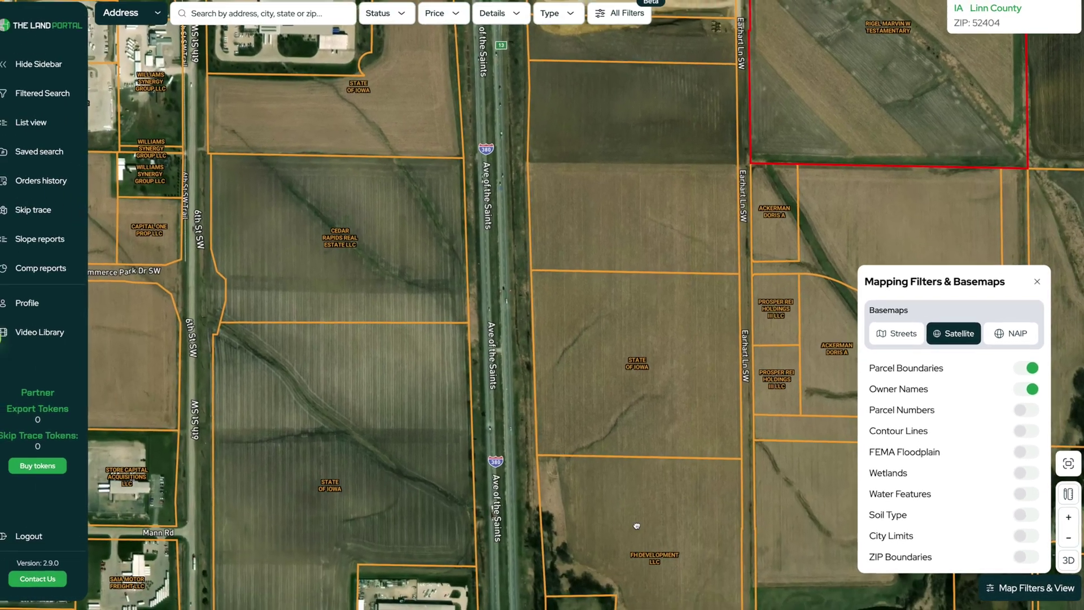
{"action": "left_click_drag", "start_coordinate": [636, 526], "coordinate": [603, 364]}
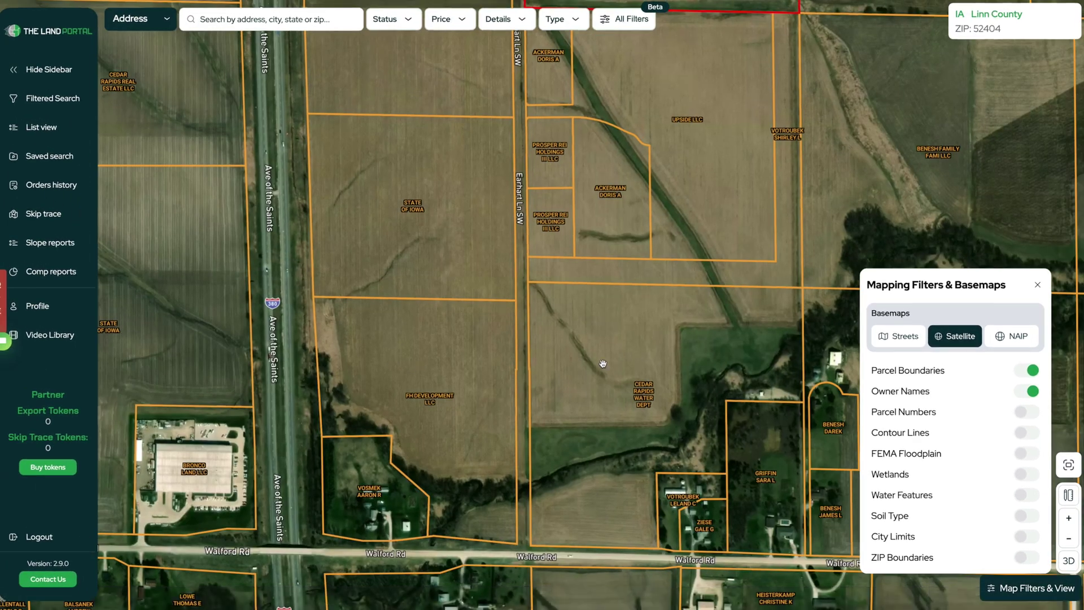
{"action": "left_click_drag", "start_coordinate": [752, 342], "coordinate": [685, 290]}
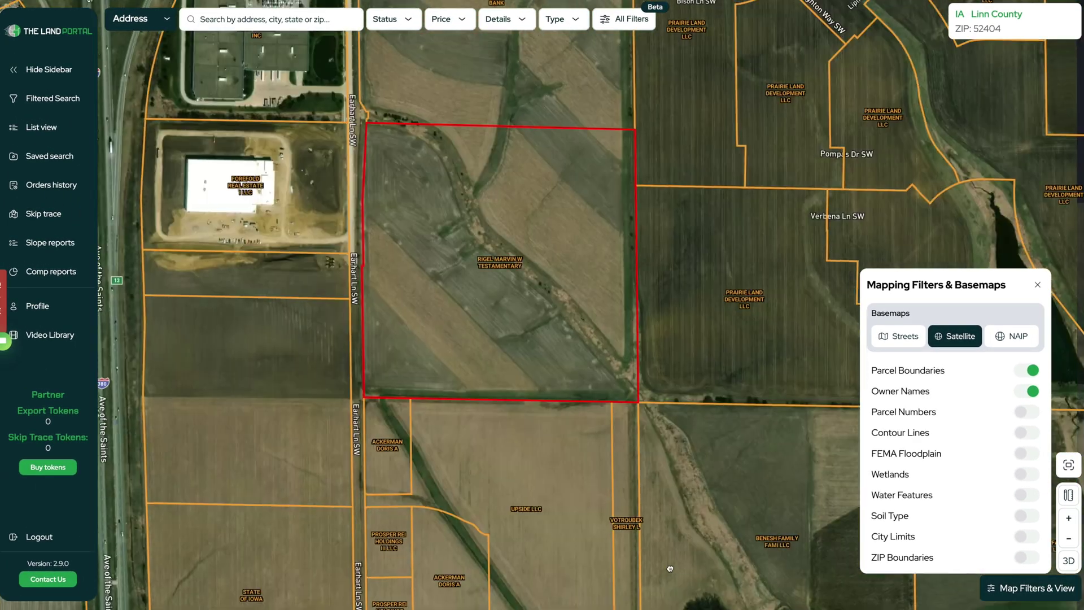
Step: Pan north of the outlined parcel, close the filters panel, and recenter the parcel
{"action": "left_click_drag", "start_coordinate": [491, 234], "coordinate": [447, 435]}
{"action": "left_click_drag", "start_coordinate": [702, 233], "coordinate": [526, 377]}
{"action": "left_click_drag", "start_coordinate": [658, 242], "coordinate": [546, 330]}
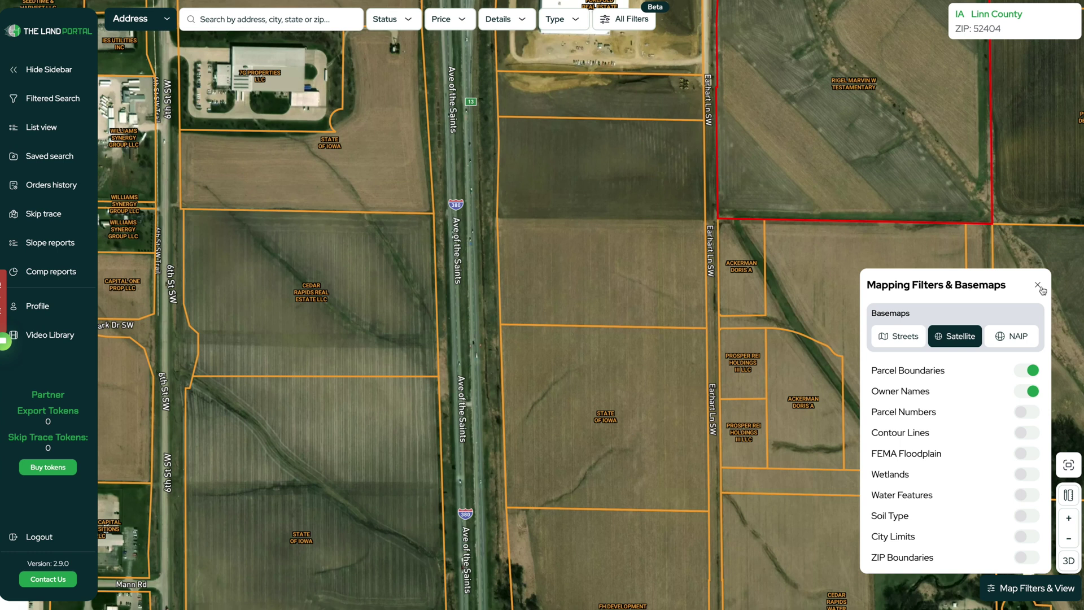
{"action": "left_click", "coordinate": [1039, 286]}
{"action": "left_click_drag", "start_coordinate": [1023, 265], "coordinate": [811, 291]}
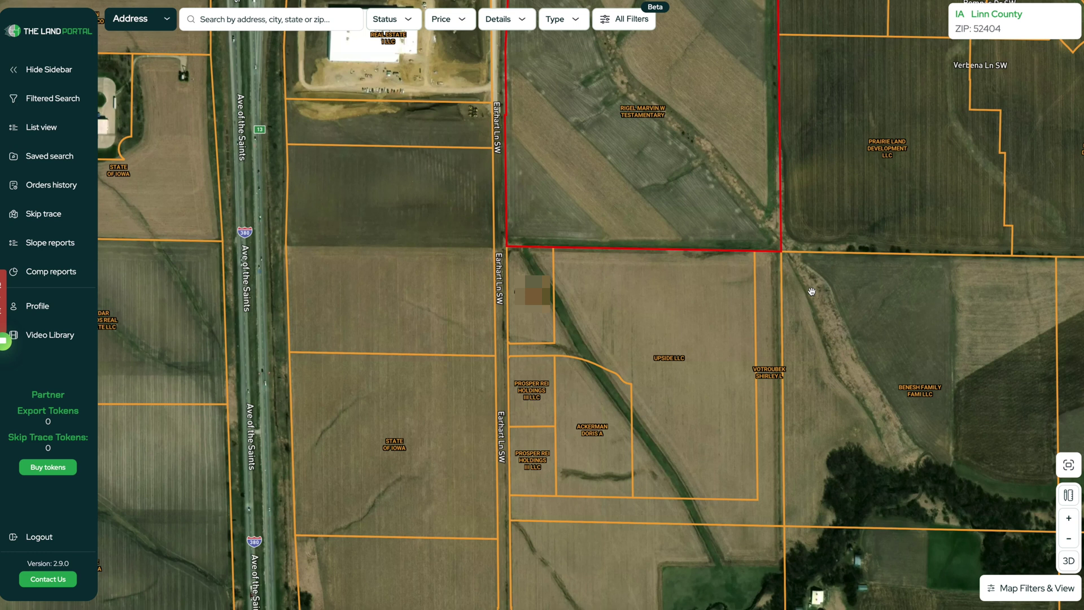
{"action": "left_click", "coordinate": [527, 323]}
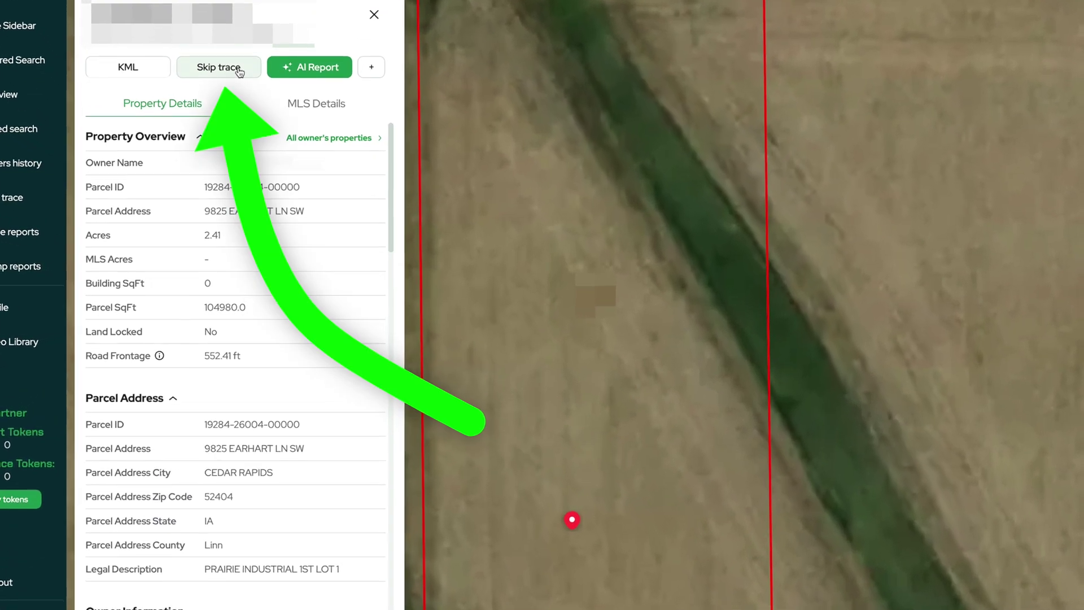
{"action": "left_click", "coordinate": [239, 72]}
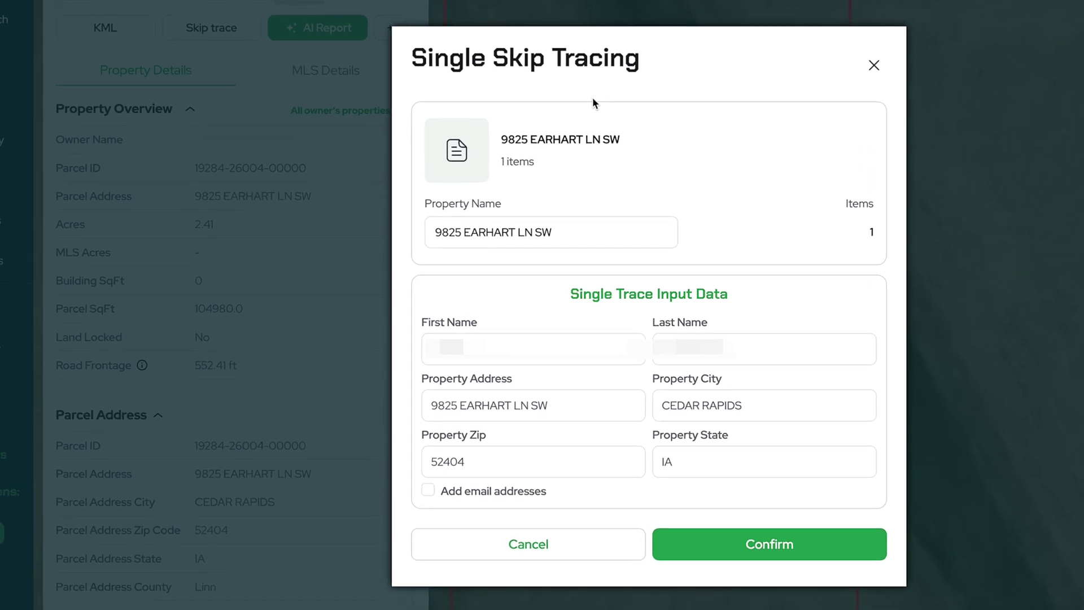
Step: Confirm the skip trace order with email addresses included, returning two phone numbers
{"action": "left_click", "coordinate": [428, 490]}
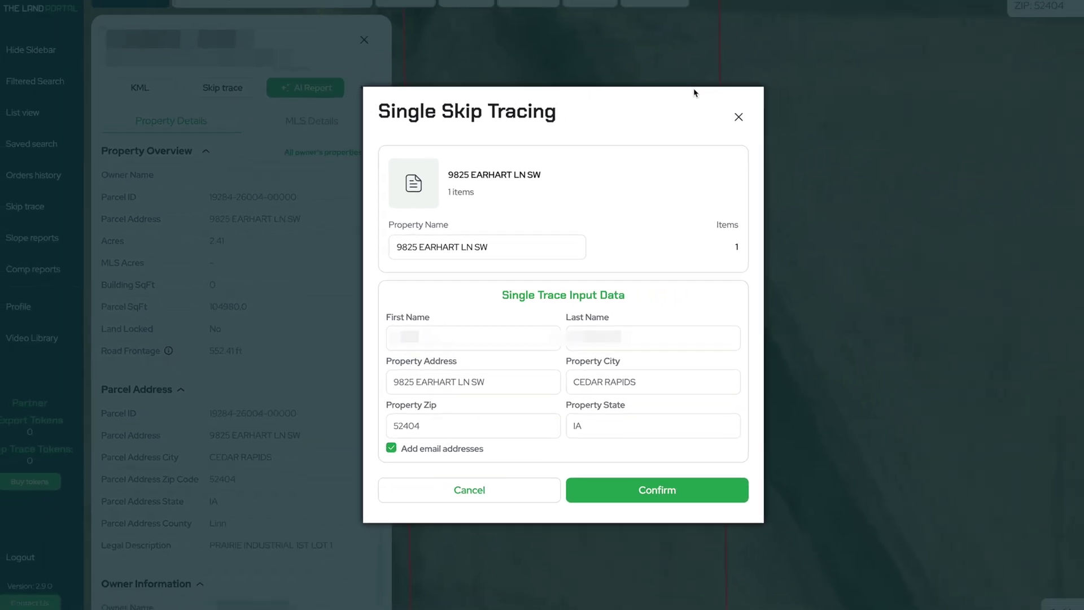
{"action": "left_click", "coordinate": [632, 482]}
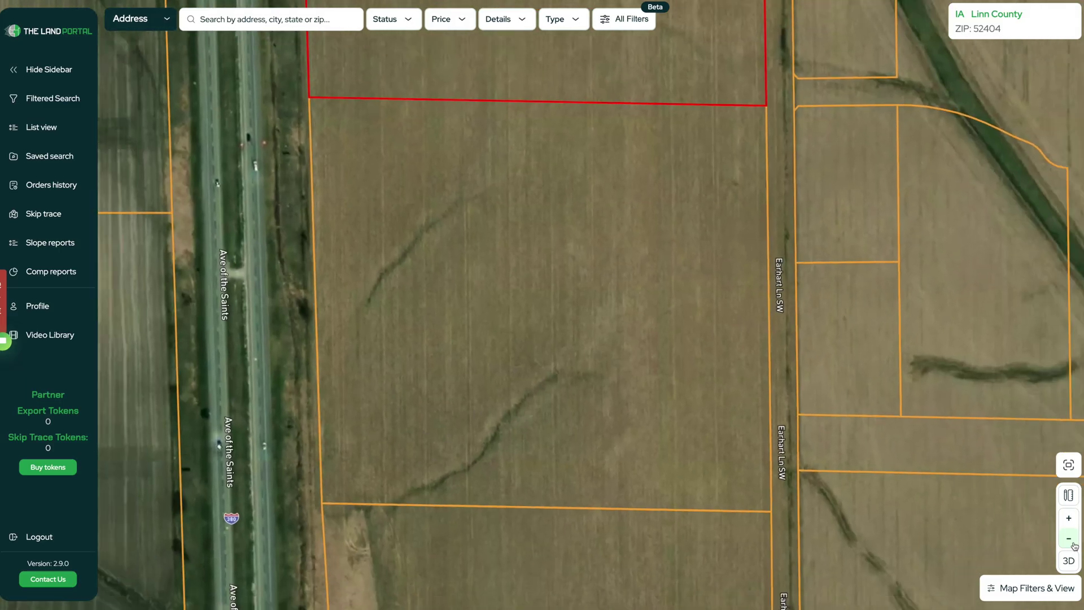
Step: Close the skip trace results and zoom out three levels around the Walford Rd parcel
{"action": "left_click", "coordinate": [1069, 537]}
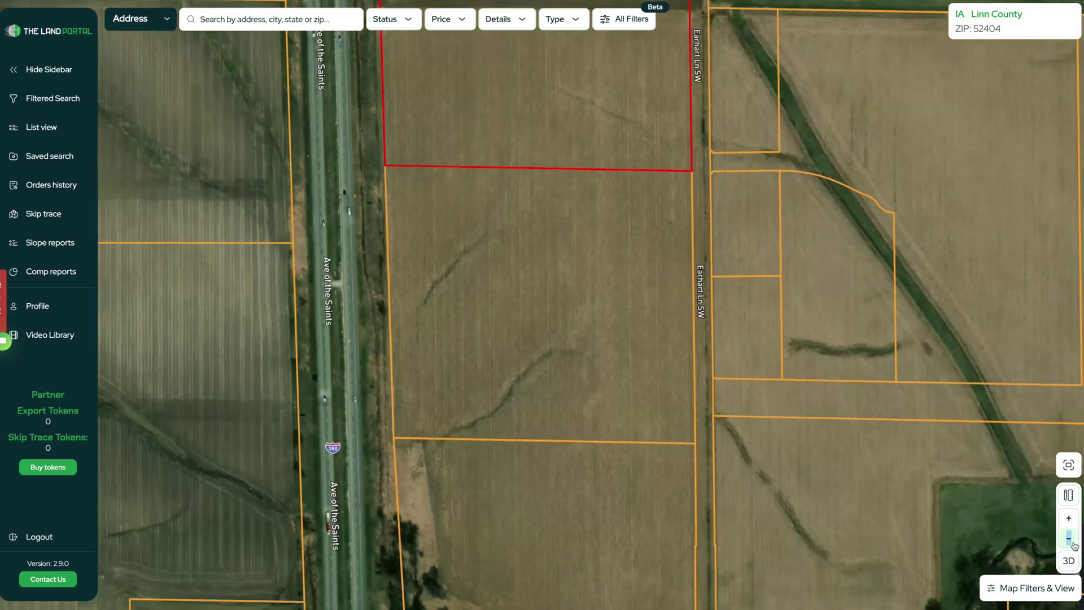
{"action": "left_click", "coordinate": [1068, 537]}
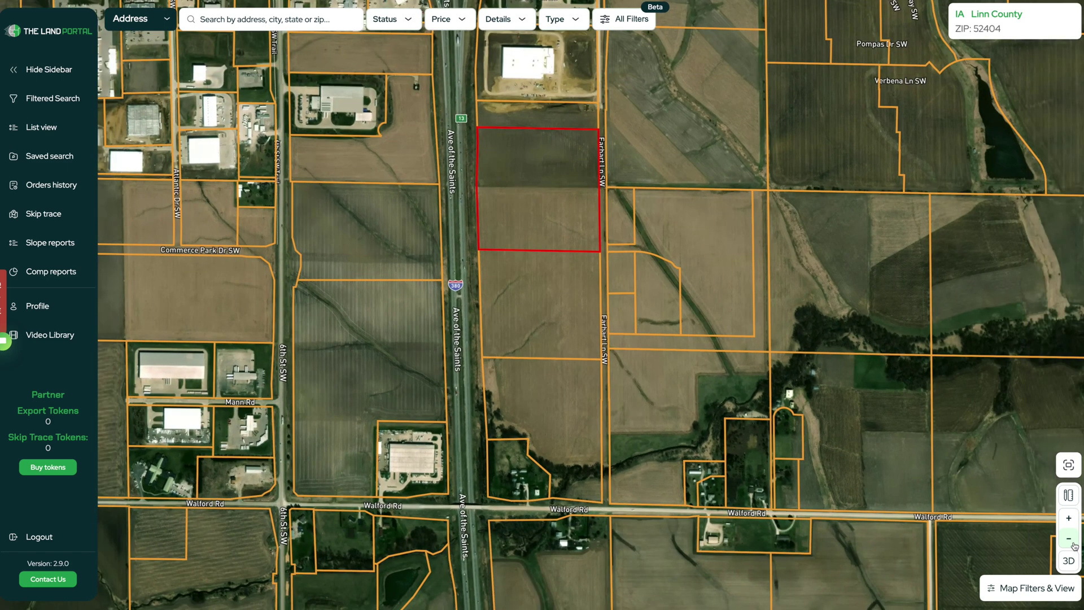
{"action": "left_click", "coordinate": [1069, 538]}
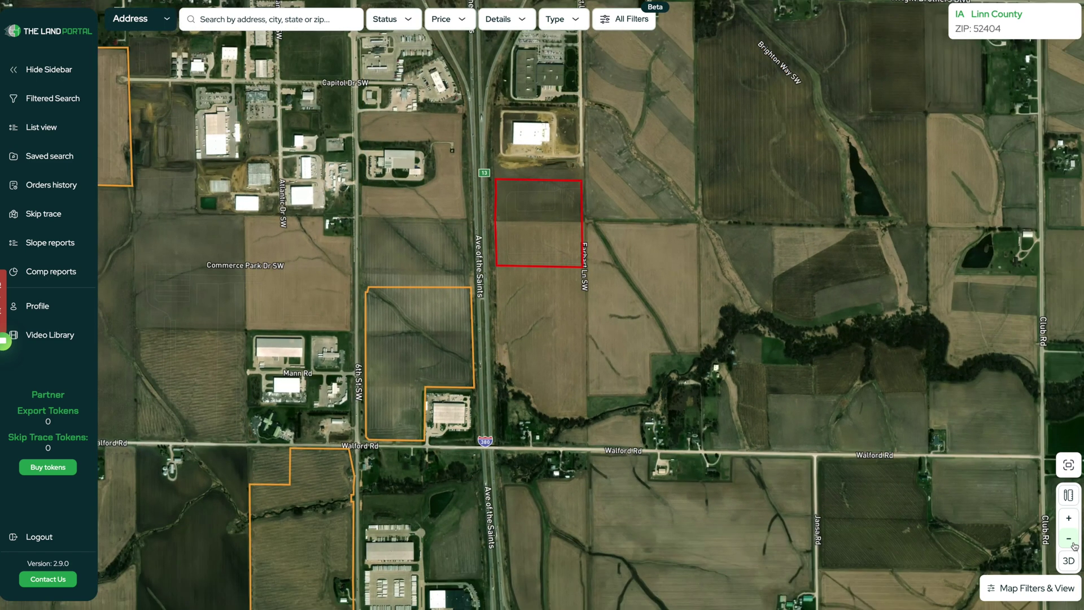